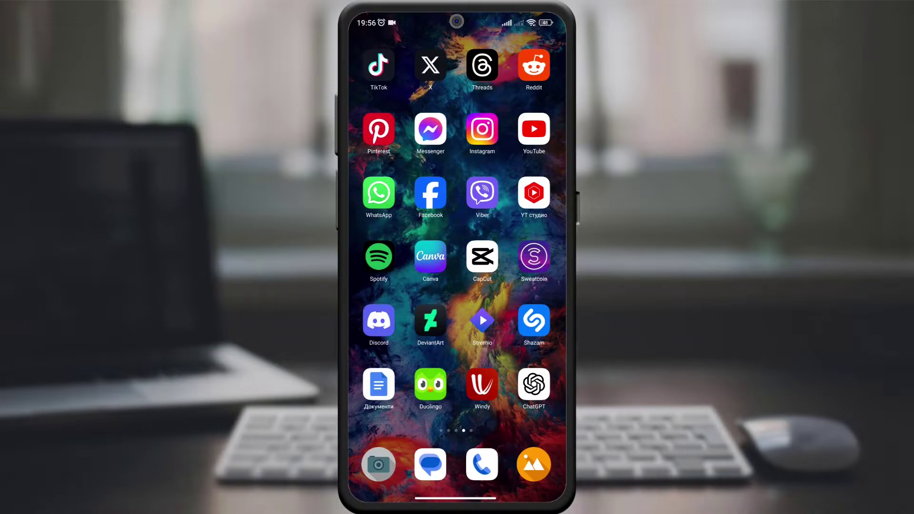
# Launch Pinterest and go to the Saved page showing six saved pins
pyautogui.click(378, 132)
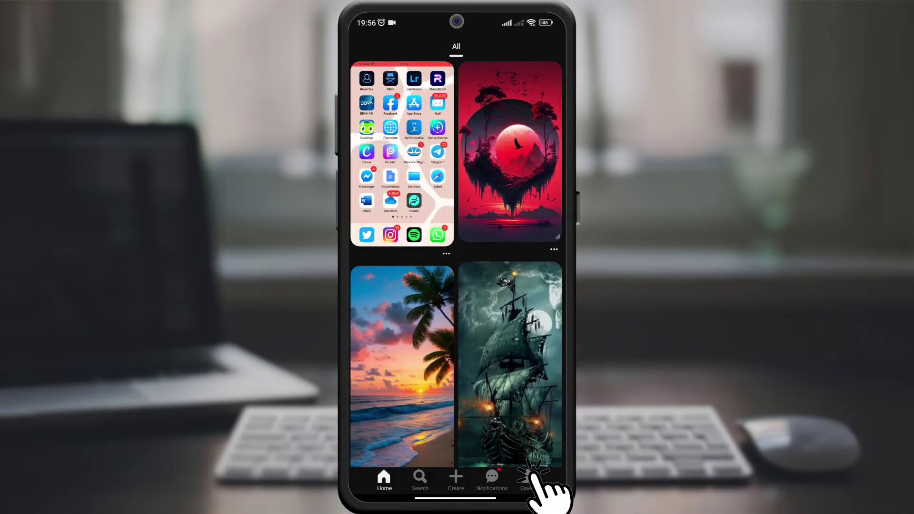
pyautogui.click(527, 478)
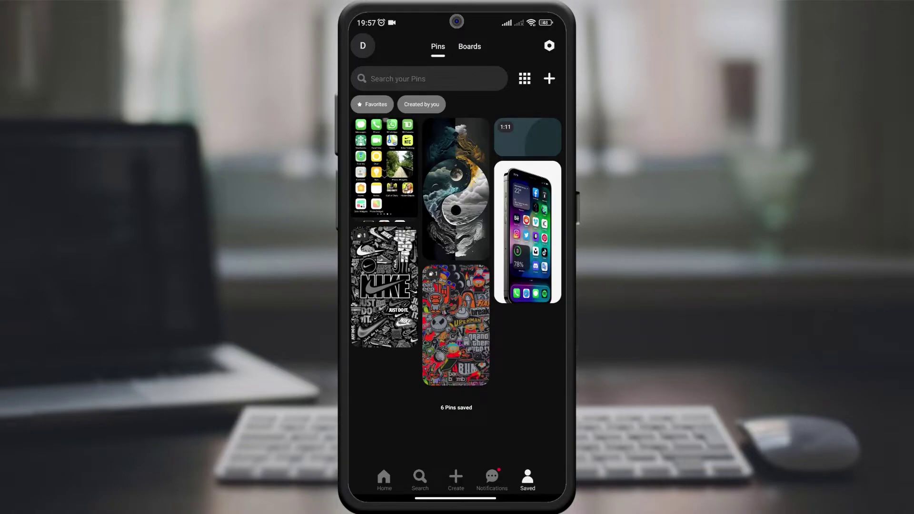
# Go from the profile avatar through Settings to Account management
pyautogui.click(549, 46)
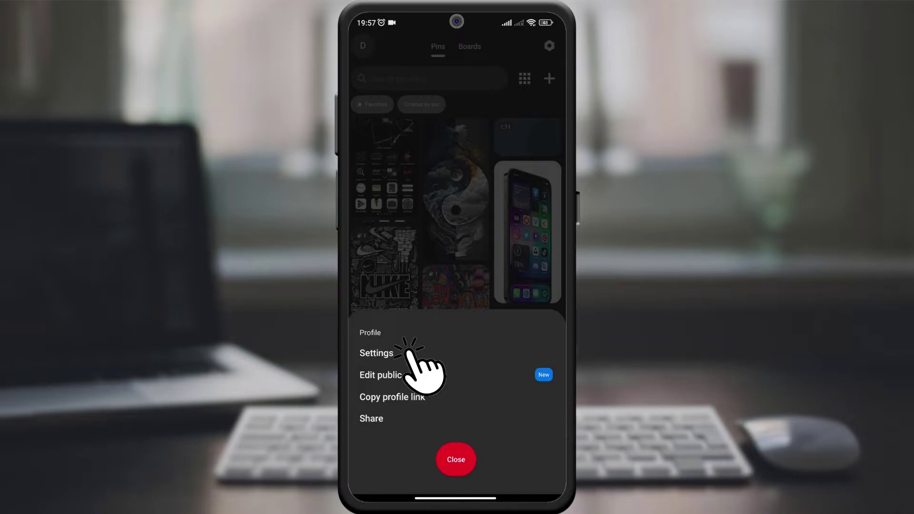
pyautogui.click(377, 352)
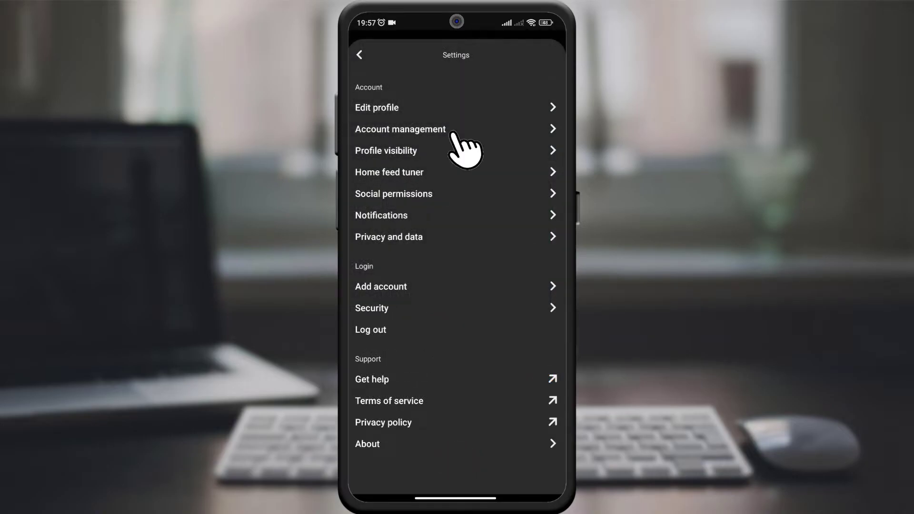
pyautogui.click(401, 129)
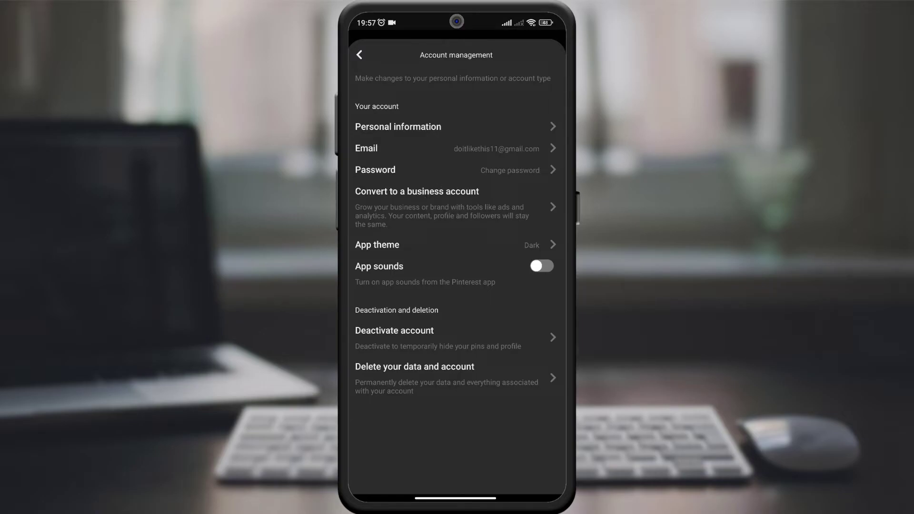
# Open Password (Change password) to show the current, new and confirm password fields
pyautogui.click(510, 170)
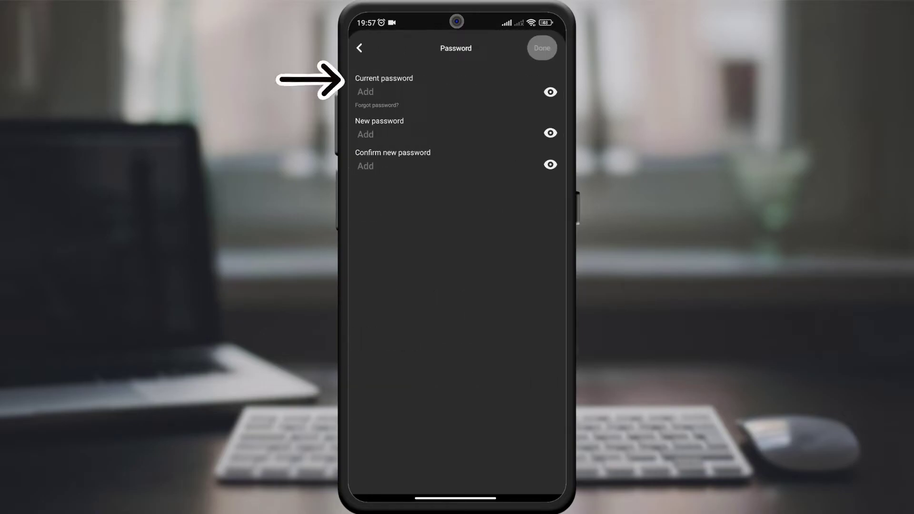